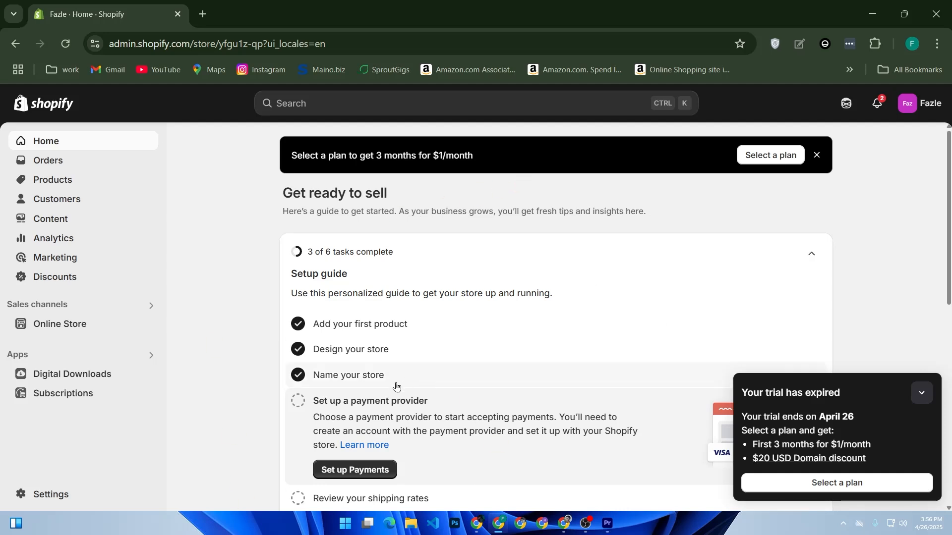
Step: Open the store's apps and sales channels settings and go to the Shopify App Store
{"action": "left_click", "coordinate": [220, 351]}
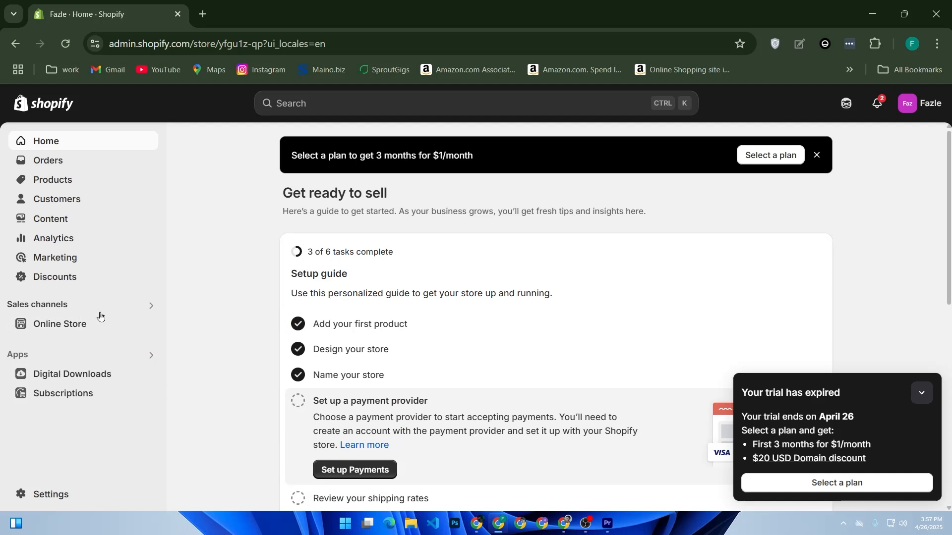
{"action": "left_click", "coordinate": [143, 307]}
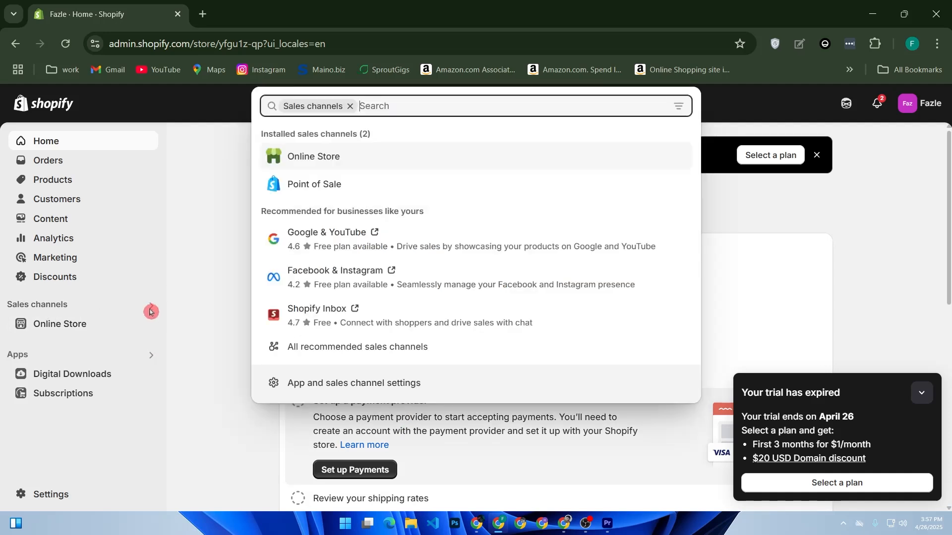
{"action": "left_click", "coordinate": [325, 384]}
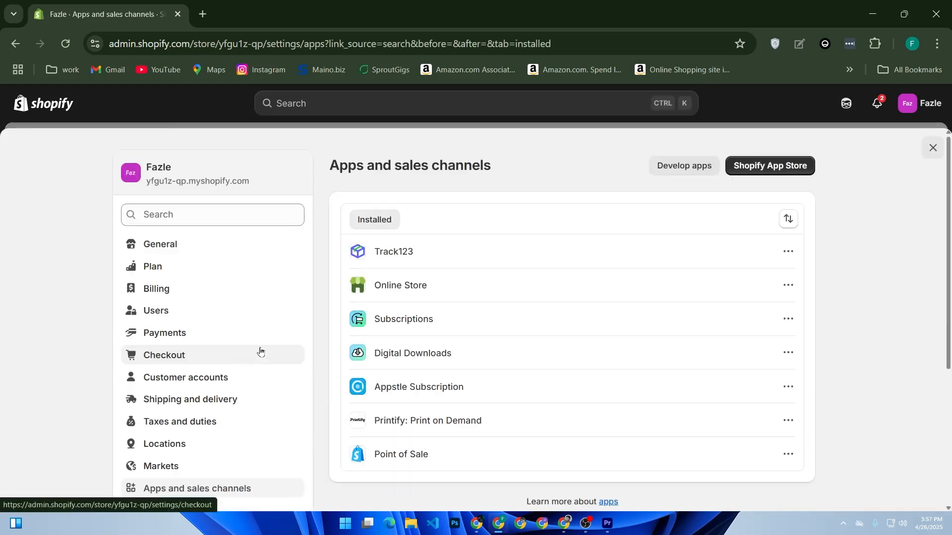
{"action": "left_click", "coordinate": [756, 173]}
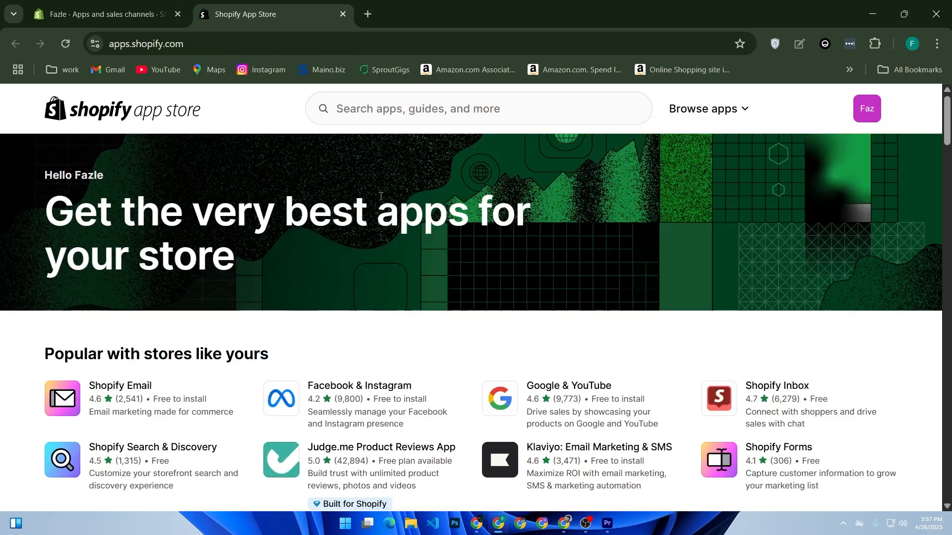
Step: Search the Shopify App Store for "amzon" and look through the matching apps
{"action": "left_click", "coordinate": [414, 111]}
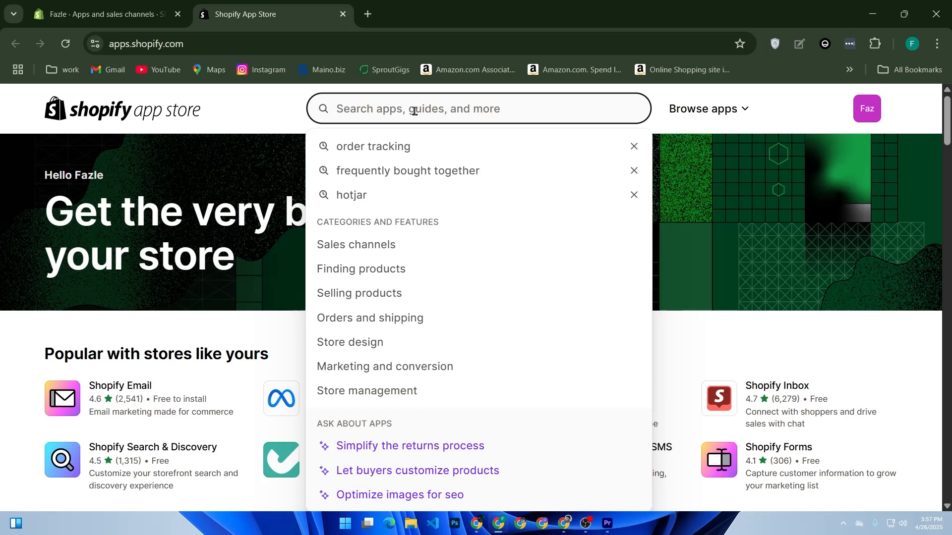
{"action": "type", "text": "amzon"}
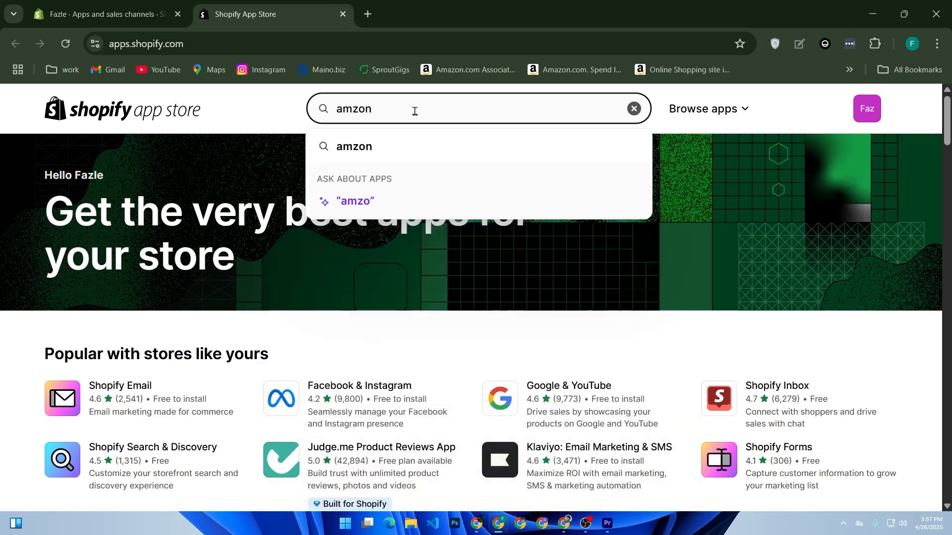
{"action": "key", "text": "Return"}
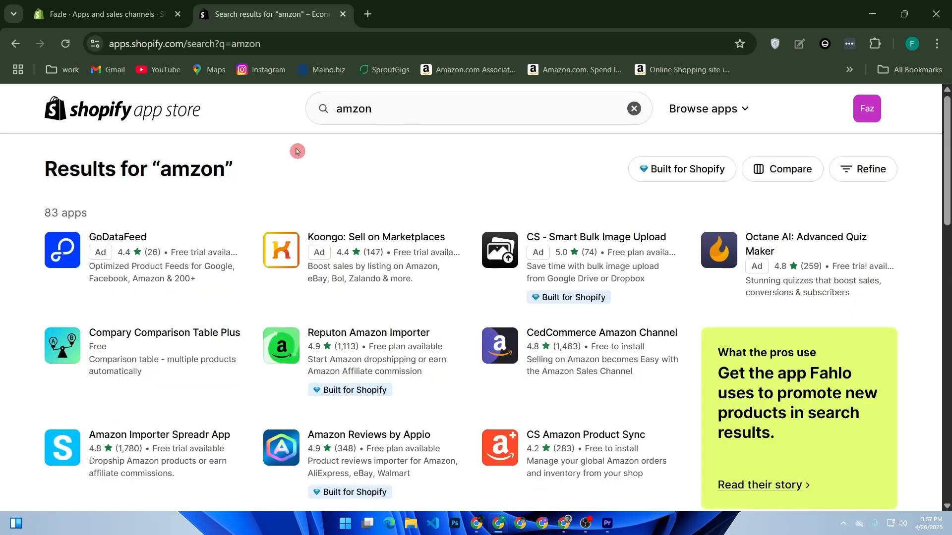
{"action": "scroll", "coordinate": [295, 154], "scroll_direction": "down", "scroll_amount": 3}
{"action": "scroll", "coordinate": [291, 157], "scroll_direction": "down", "scroll_amount": 2}
{"action": "scroll", "coordinate": [291, 155], "scroll_direction": "up", "scroll_amount": 5}
Step: Review the store's installed apps and sales channels and its app development page
{"action": "left_click", "coordinate": [127, 16]}
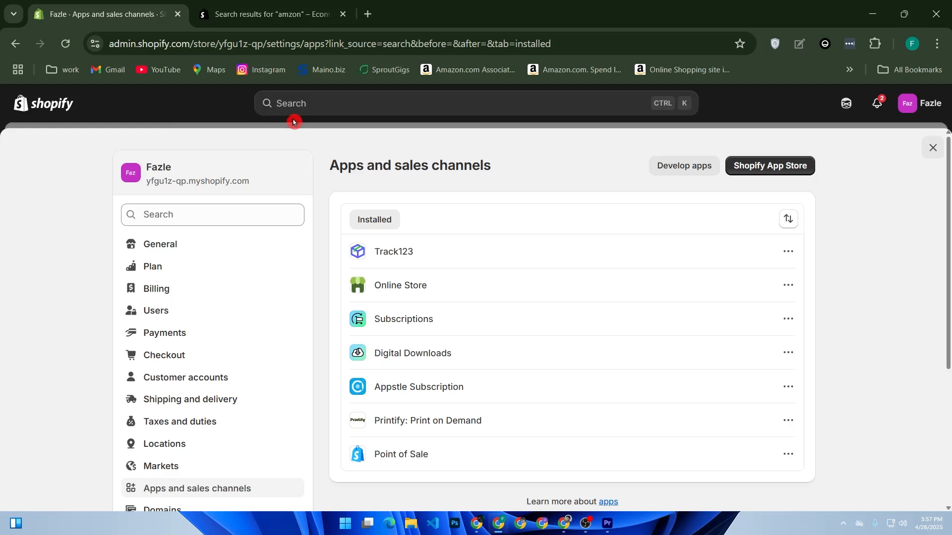
{"action": "scroll", "coordinate": [778, 251], "scroll_direction": "down", "scroll_amount": 5}
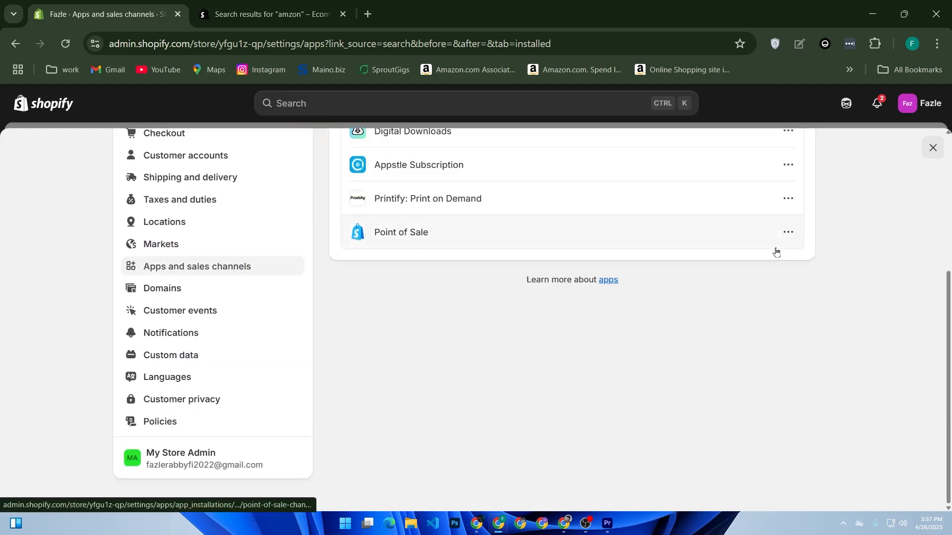
{"action": "scroll", "coordinate": [738, 273], "scroll_direction": "up", "scroll_amount": 5}
{"action": "left_click", "coordinate": [693, 171]}
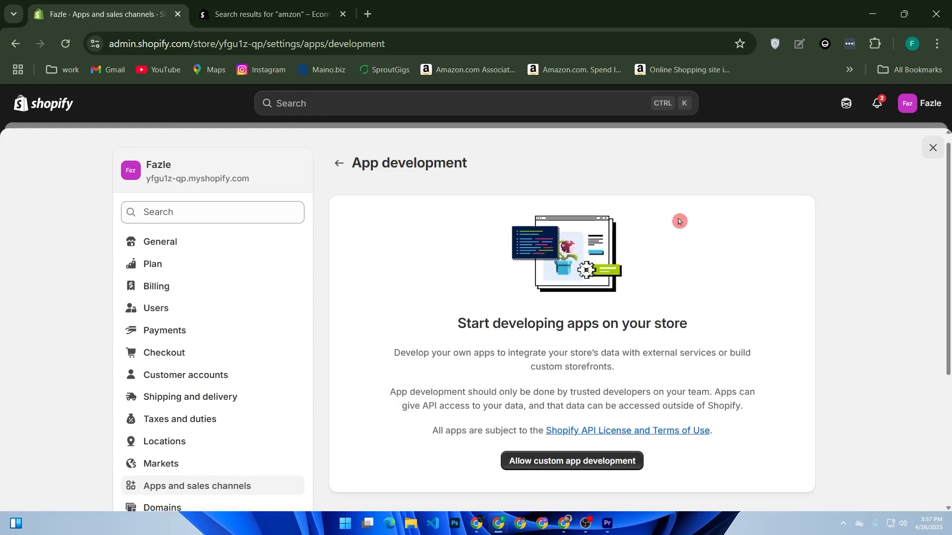
{"action": "scroll", "coordinate": [681, 254], "scroll_direction": "down", "scroll_amount": 2}
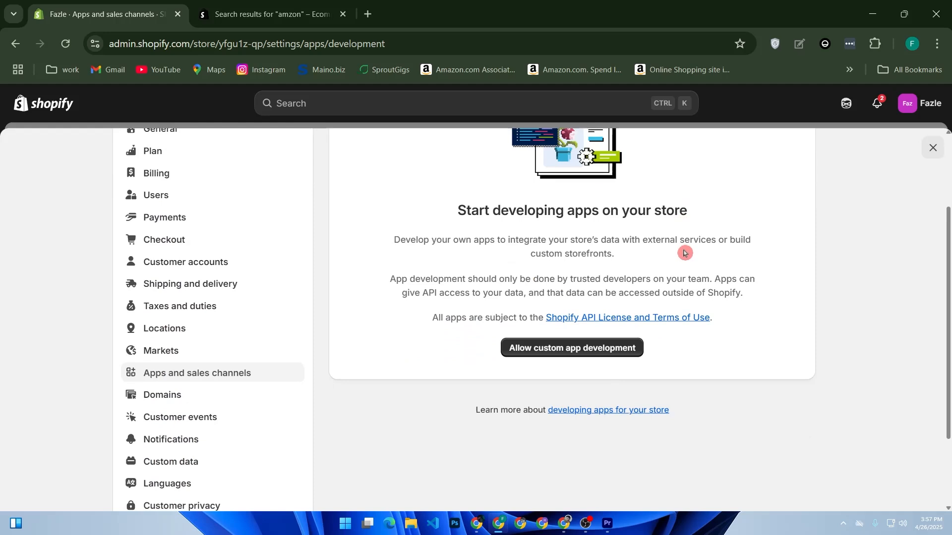
{"action": "key", "text": "alt+Left"}
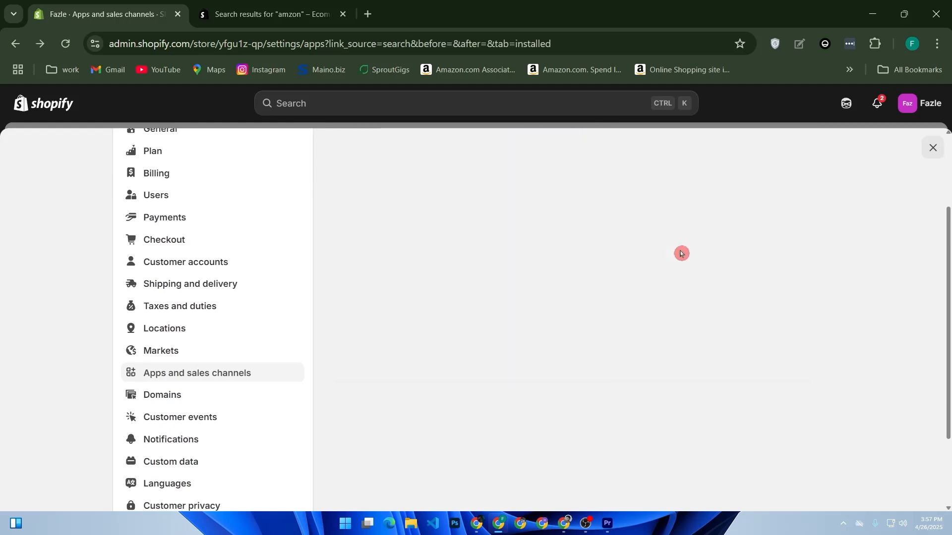
Step: Install the CedCommerce Amazon Channel app from the "amzon" search results and approve its requested access
{"action": "left_click", "coordinate": [302, 14]}
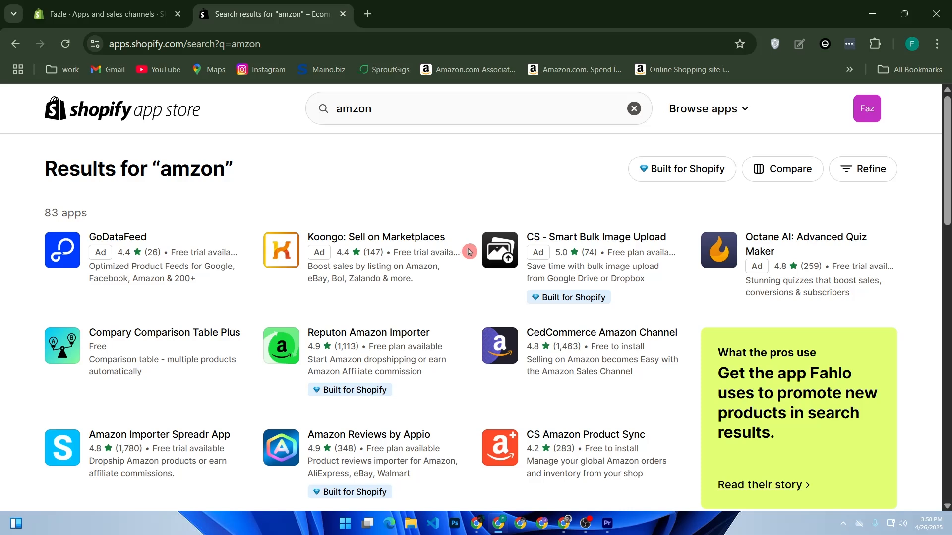
{"action": "left_click", "coordinate": [610, 333]}
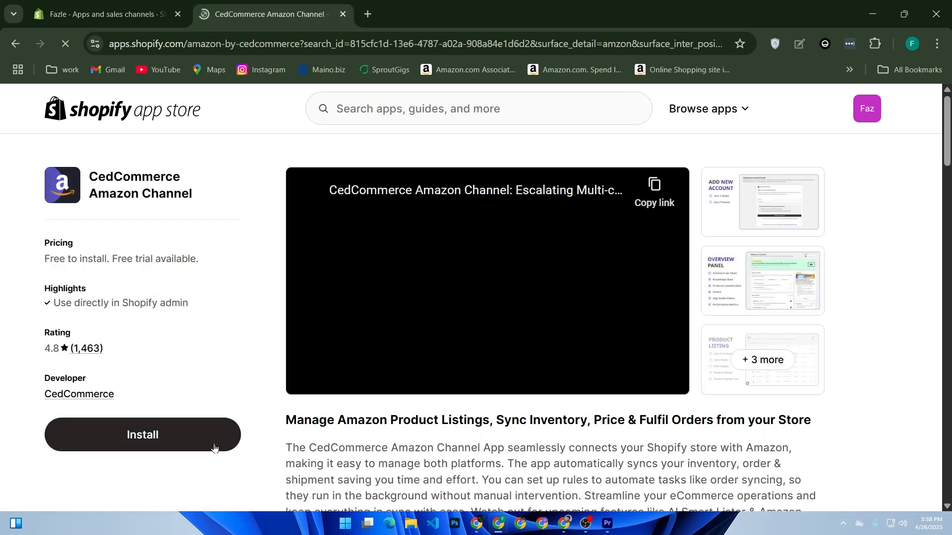
{"action": "left_click", "coordinate": [214, 446]}
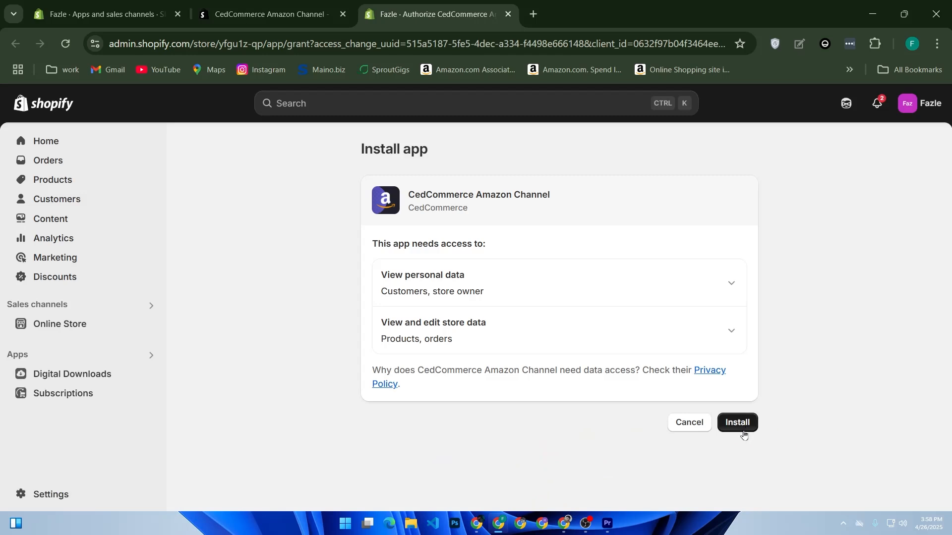
{"action": "left_click", "coordinate": [744, 428]}
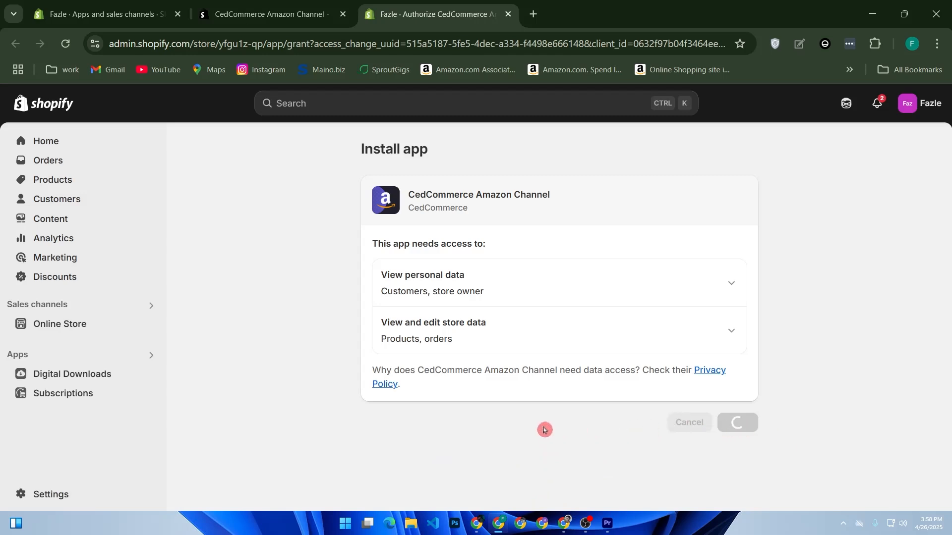
Step: Look through the other Amazon-related apps in the App Store search results
{"action": "left_click", "coordinate": [268, 14]}
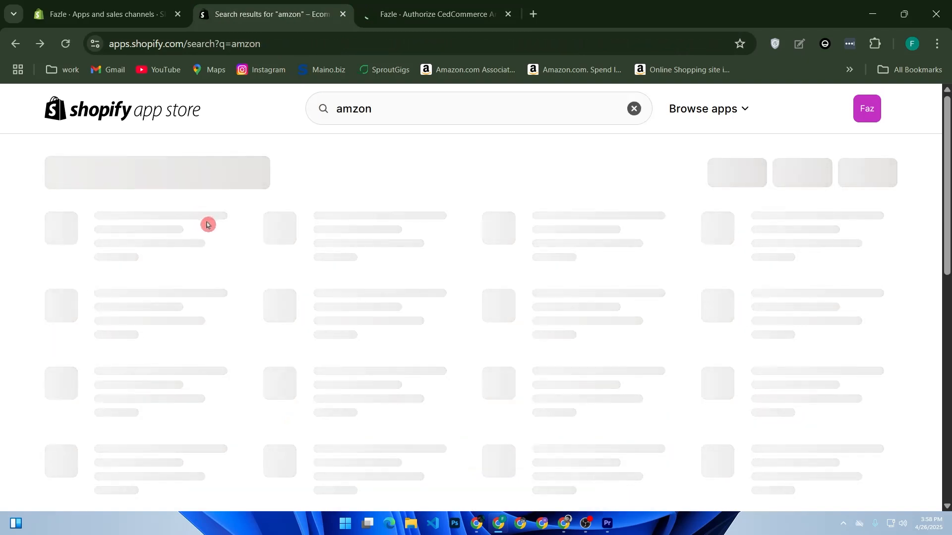
{"action": "scroll", "coordinate": [286, 256], "scroll_direction": "down", "scroll_amount": 2}
{"action": "scroll", "coordinate": [286, 255], "scroll_direction": "down", "scroll_amount": 4}
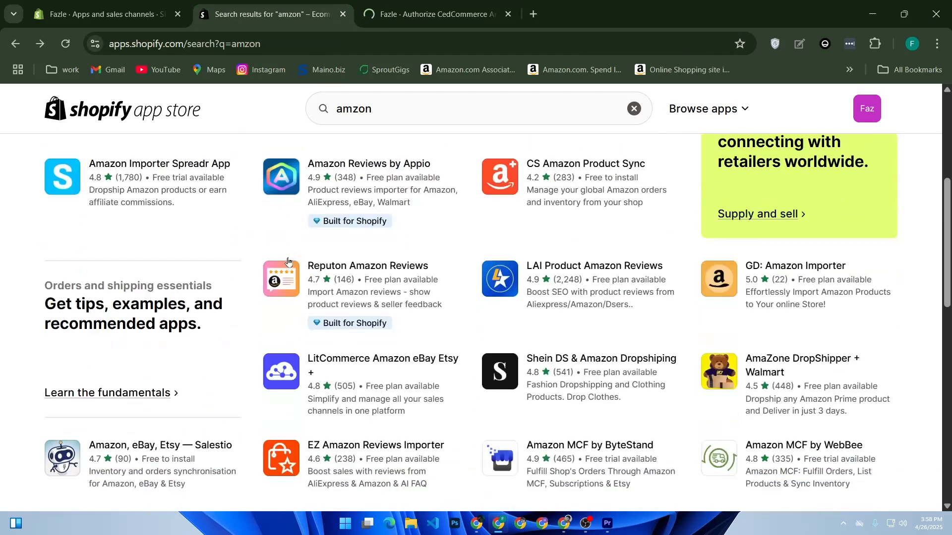
{"action": "scroll", "coordinate": [288, 261], "scroll_direction": "up", "scroll_amount": 7}
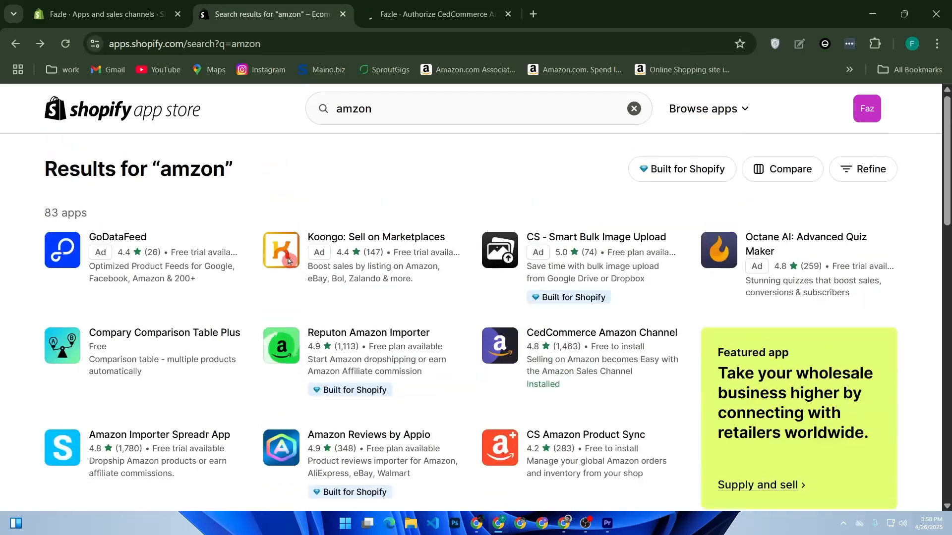
Step: Return to the CedCommerce Amazon Channel app and confirm English (Default) as its preferred language
{"action": "left_click", "coordinate": [419, 14]}
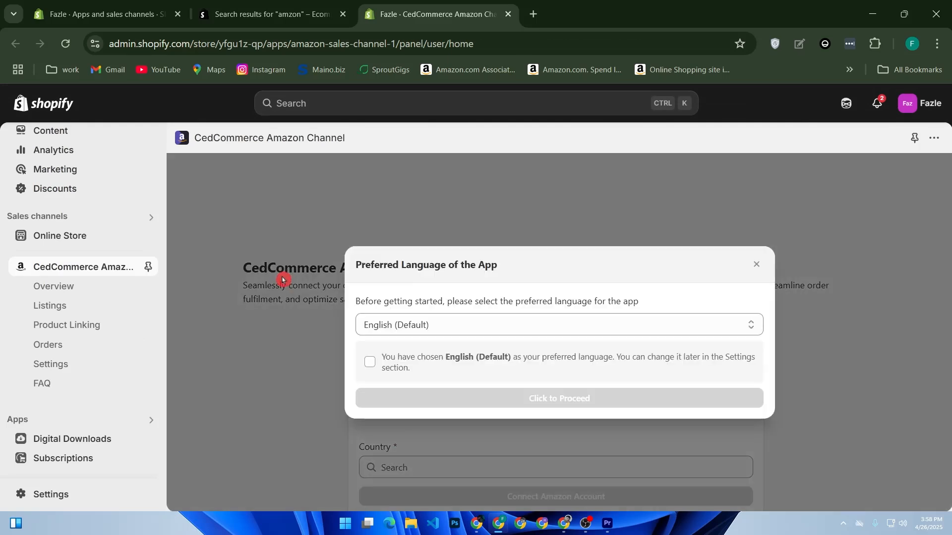
{"action": "left_click", "coordinate": [370, 362]}
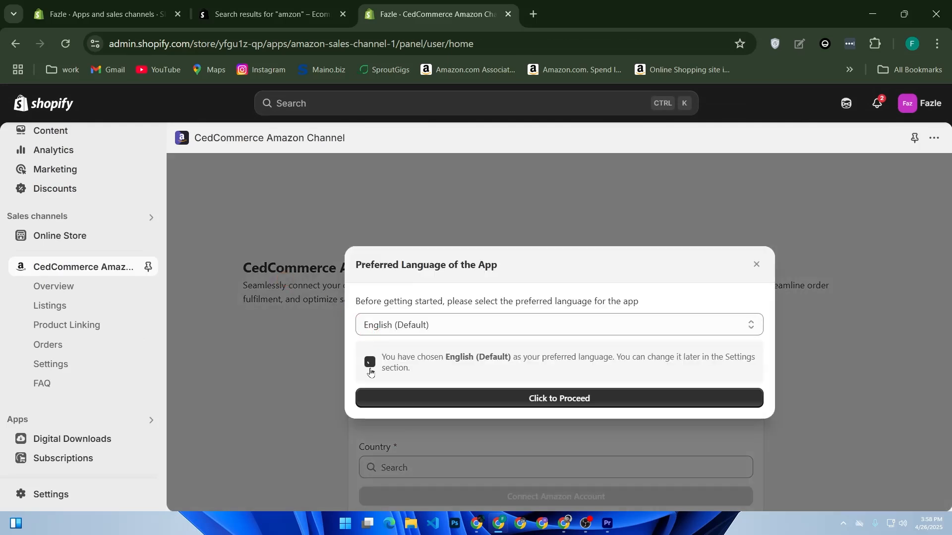
{"action": "left_click", "coordinate": [467, 402]}
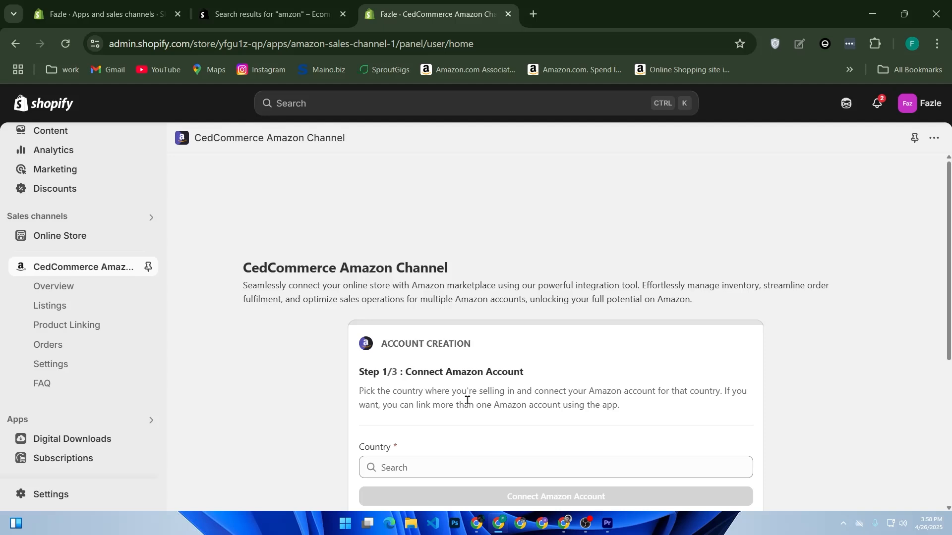
Step: Examine the app's account creation form and its Overview and Product Linking pages
{"action": "scroll", "coordinate": [471, 406], "scroll_direction": "down", "scroll_amount": 5}
{"action": "scroll", "coordinate": [471, 407], "scroll_direction": "up", "scroll_amount": 2}
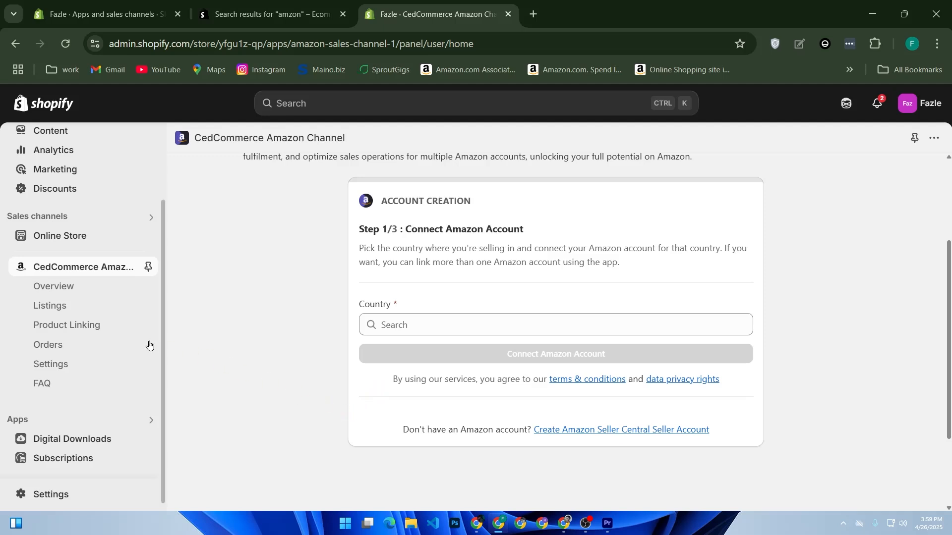
{"action": "left_click", "coordinate": [70, 295]}
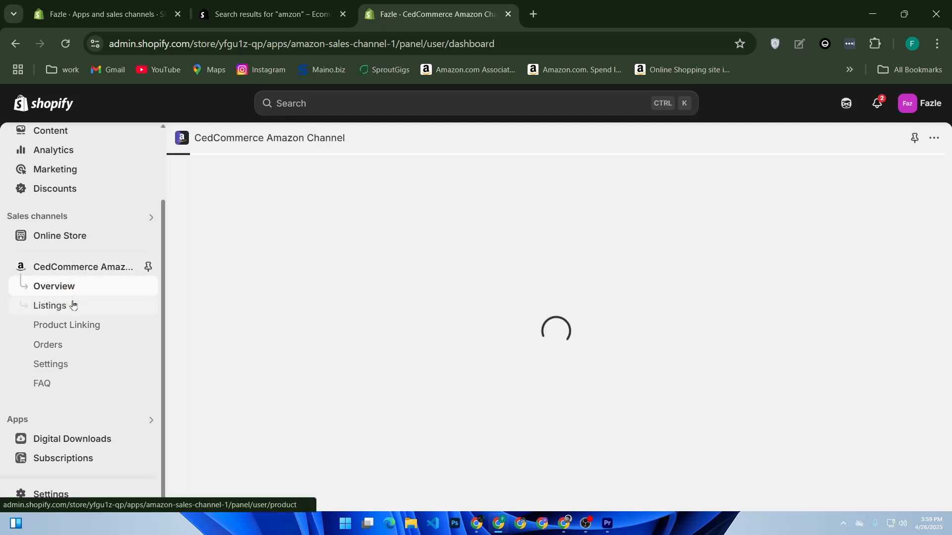
{"action": "scroll", "coordinate": [311, 334], "scroll_direction": "down", "scroll_amount": 5}
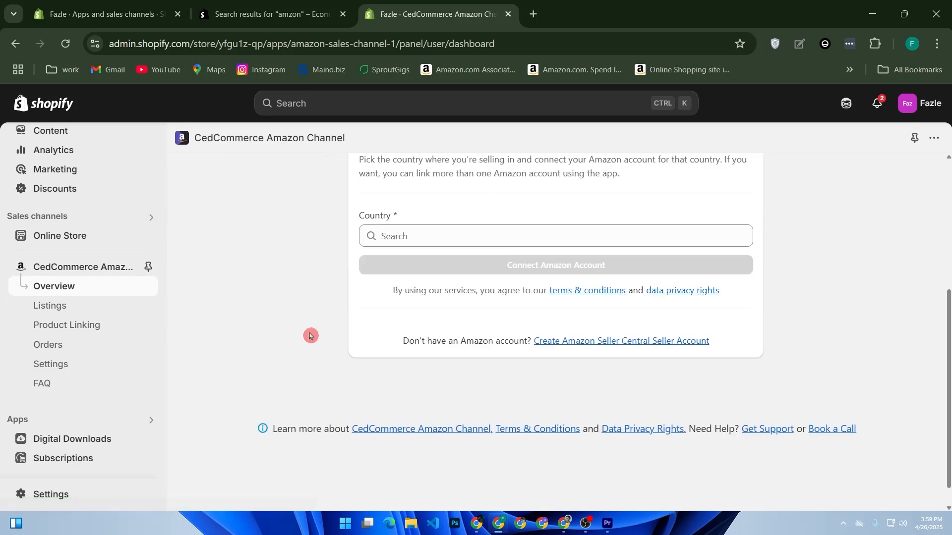
{"action": "left_click", "coordinate": [91, 329]}
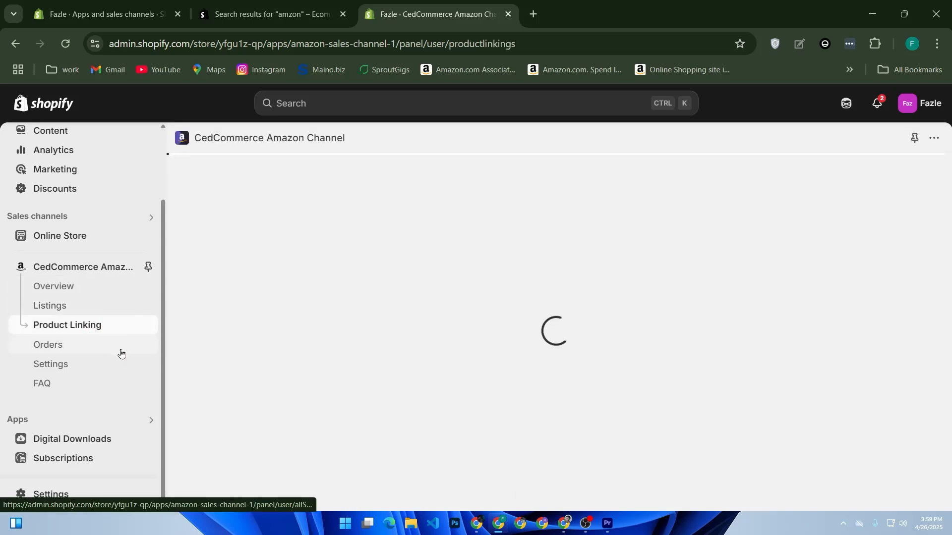
{"action": "scroll", "coordinate": [283, 362], "scroll_direction": "down", "scroll_amount": 2}
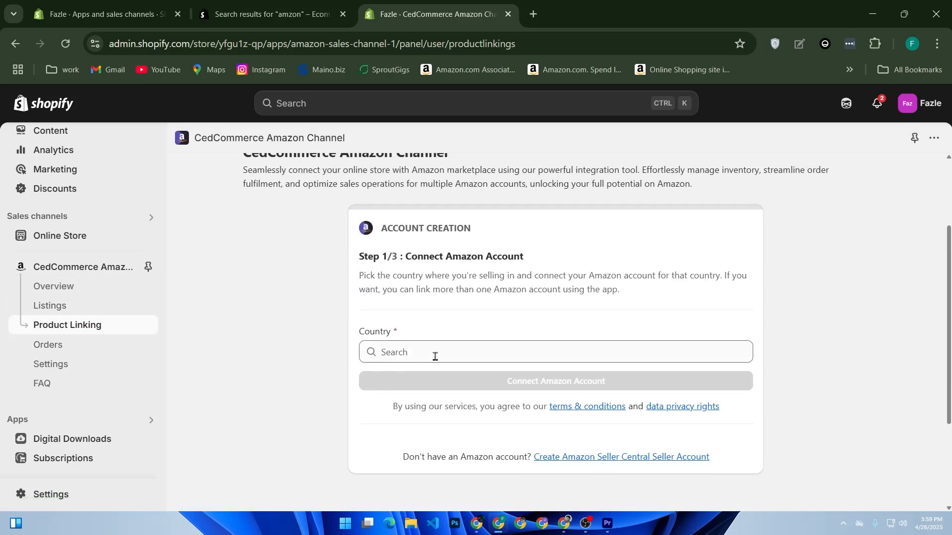
Step: Try to connect an Amazon account for United Arab Emirates (U.A.E.), closing the Seller Central sign-in window without signing in
{"action": "left_click", "coordinate": [456, 349]}
{"action": "left_click", "coordinate": [454, 342]}
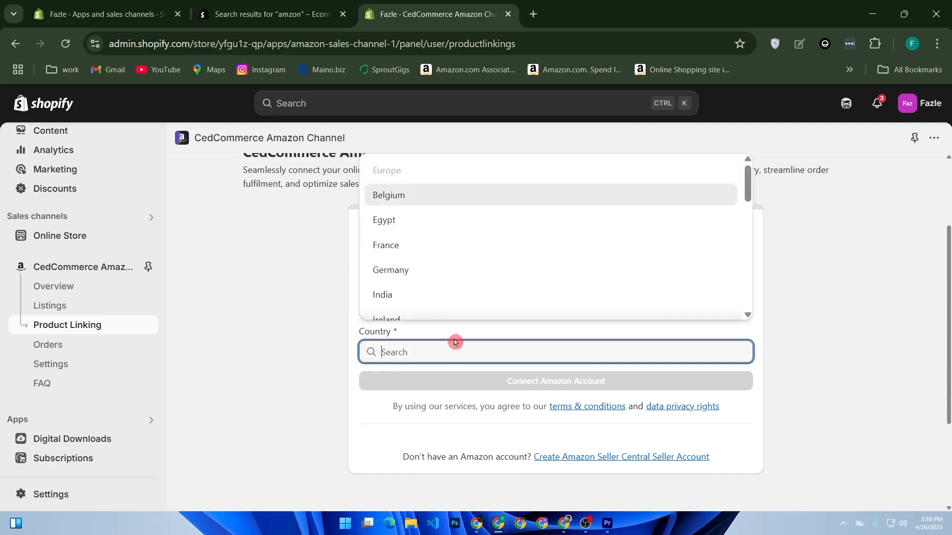
{"action": "type", "text": "ba"}
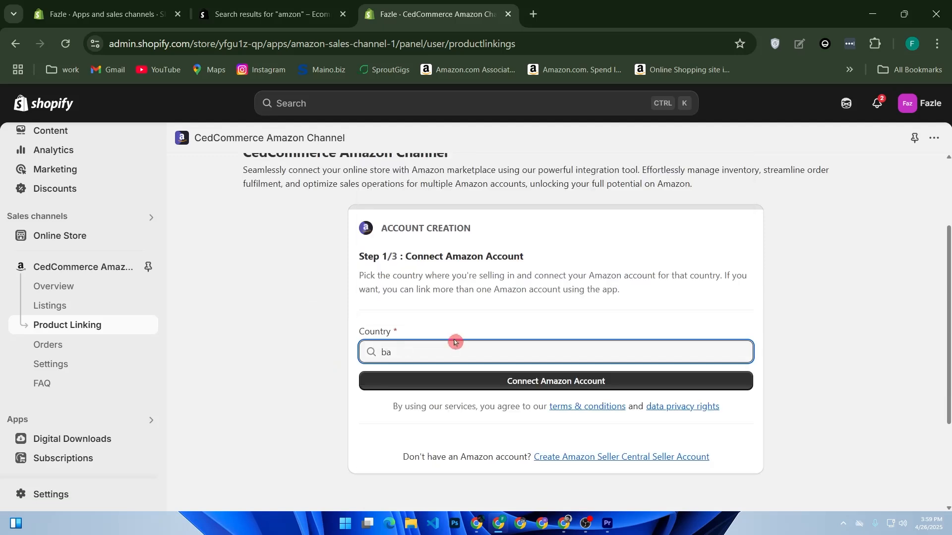
{"action": "key", "text": "BackSpace"}
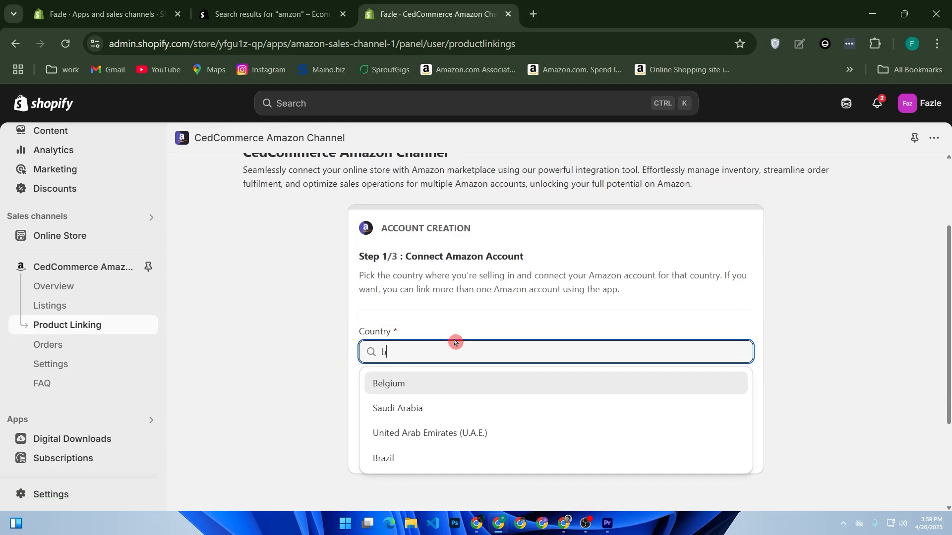
{"action": "left_click", "coordinate": [495, 439]}
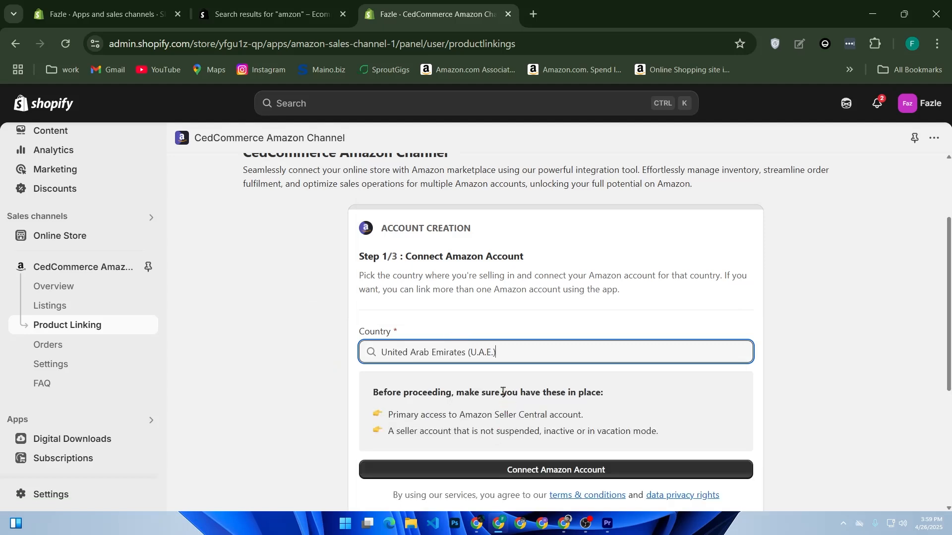
{"action": "left_click", "coordinate": [465, 470]}
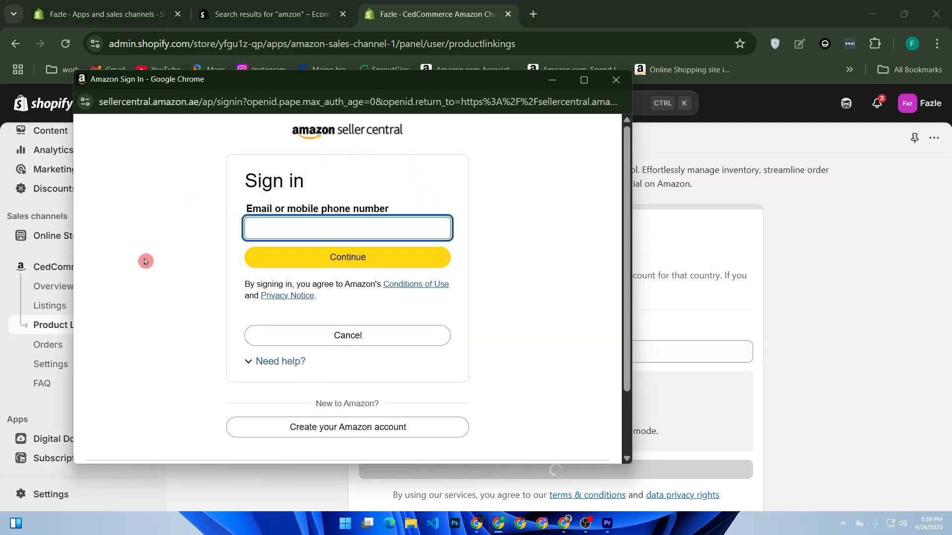
{"action": "left_click_drag", "start_coordinate": [298, 89], "coordinate": [493, 106]}
{"action": "left_click", "coordinate": [820, 103]}
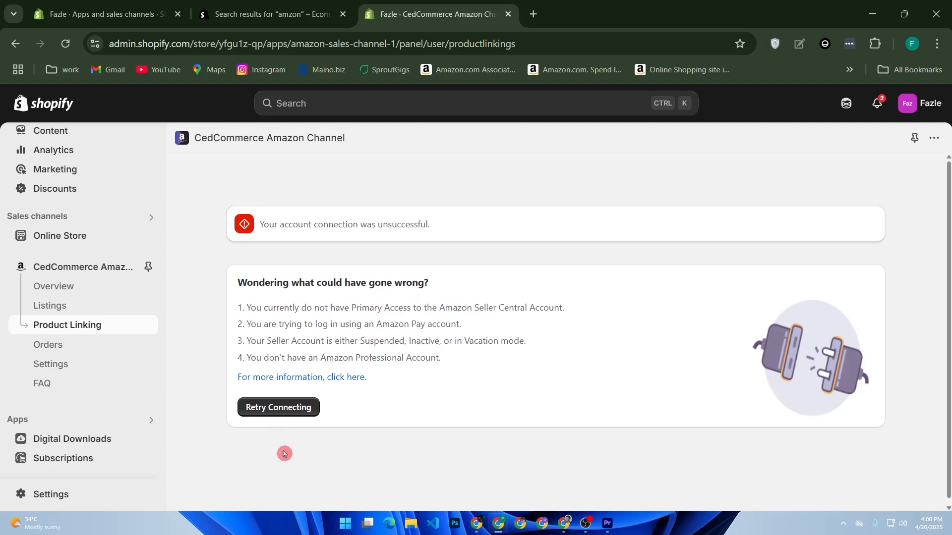
Step: View the Overview and Orders pages of the CedCommerce Amazon Channel app
{"action": "left_click", "coordinate": [75, 297]}
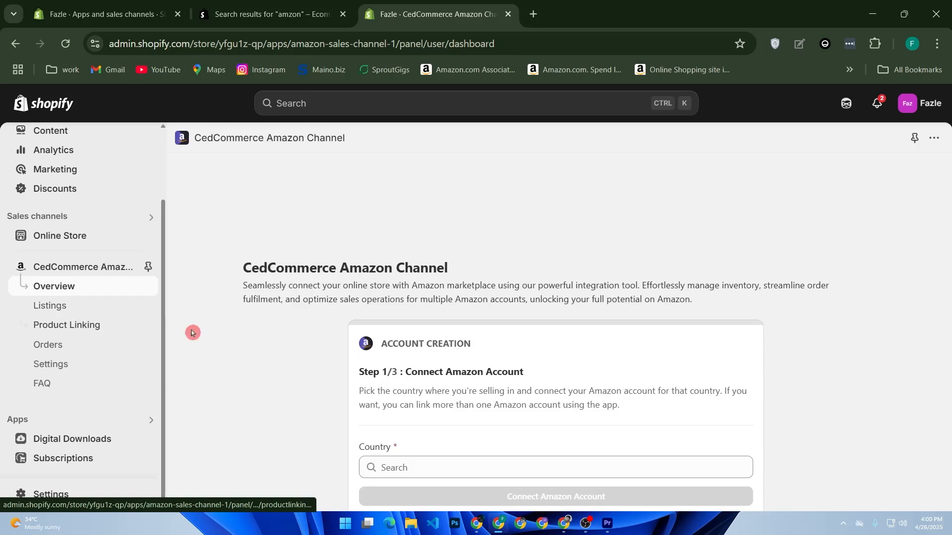
{"action": "left_click", "coordinate": [62, 347]}
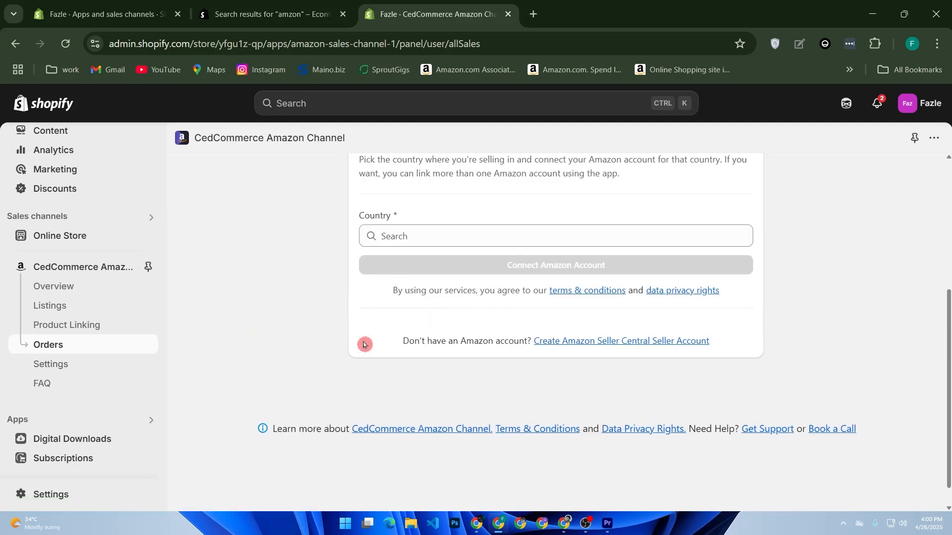
Step: Examine the Settings page of the CedCommerce Amazon Channel app, including its Connect Amazon Account form
{"action": "left_click", "coordinate": [73, 367]}
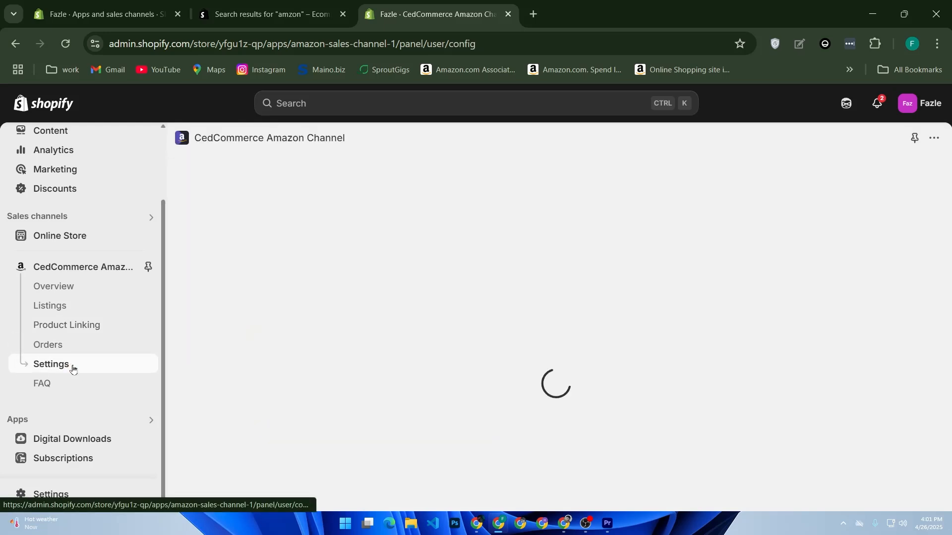
{"action": "left_click", "coordinate": [324, 396]}
{"action": "scroll", "coordinate": [325, 403], "scroll_direction": "down", "scroll_amount": 5}
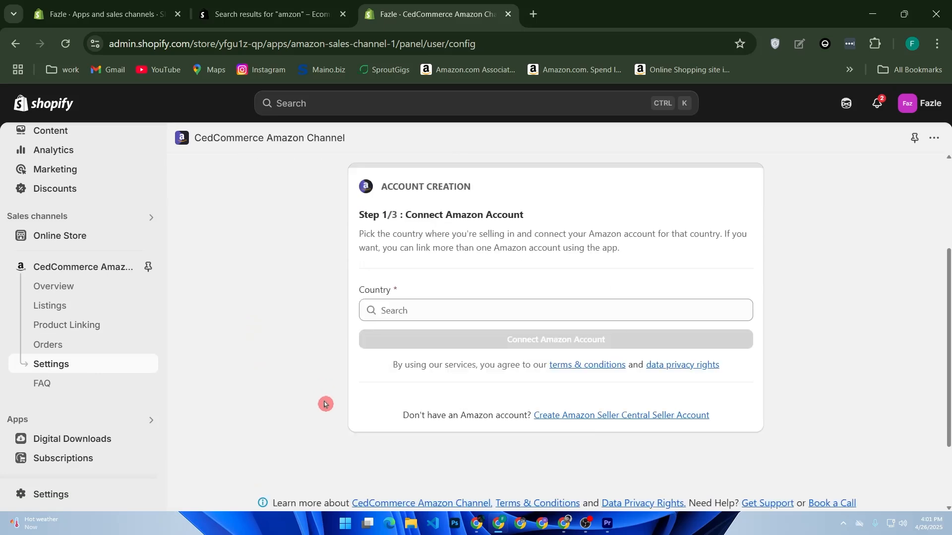
{"action": "scroll", "coordinate": [331, 406], "scroll_direction": "up", "scroll_amount": 4}
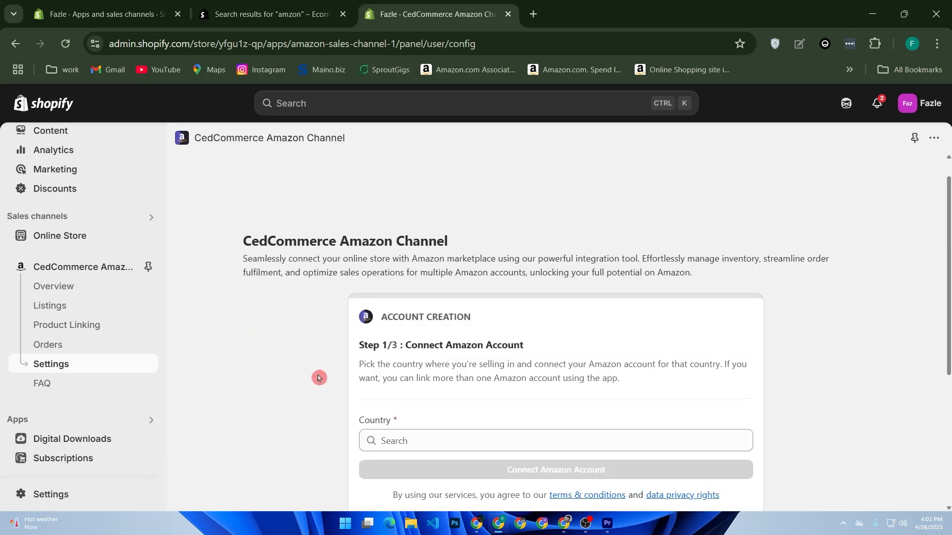
{"action": "scroll", "coordinate": [335, 325], "scroll_direction": "down", "scroll_amount": 2}
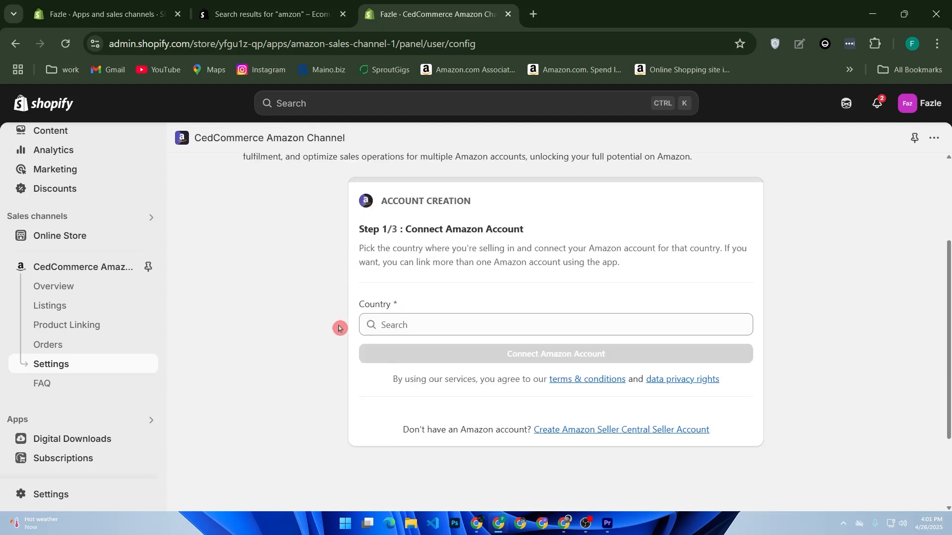
Step: View the FAQ page of the CedCommerce Amazon Channel app and open its Listings page
{"action": "left_click", "coordinate": [113, 382]}
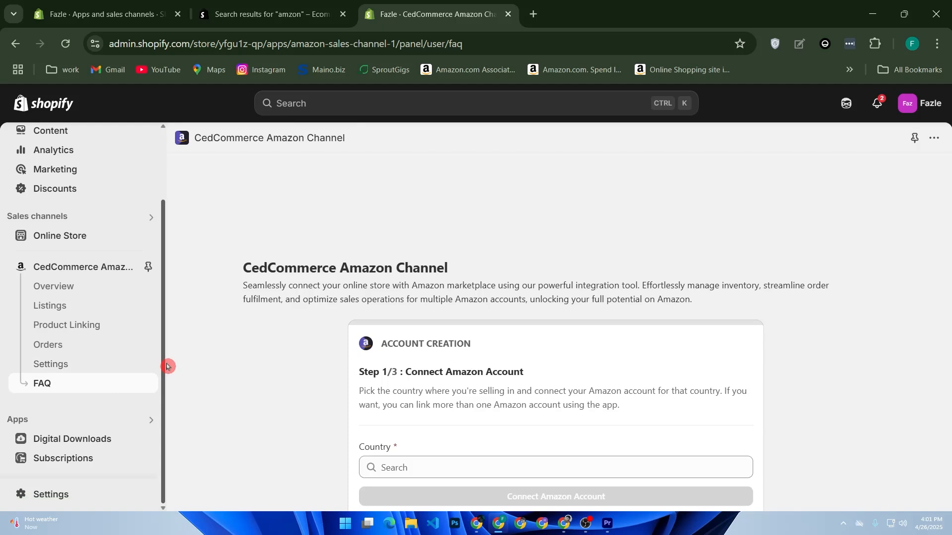
{"action": "scroll", "coordinate": [241, 383], "scroll_direction": "down", "scroll_amount": 2}
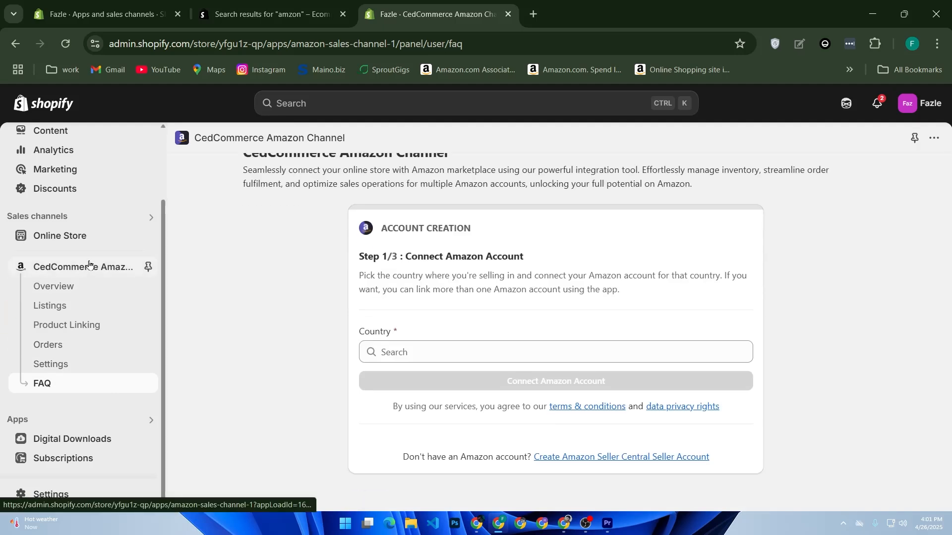
{"action": "left_click", "coordinate": [94, 312]}
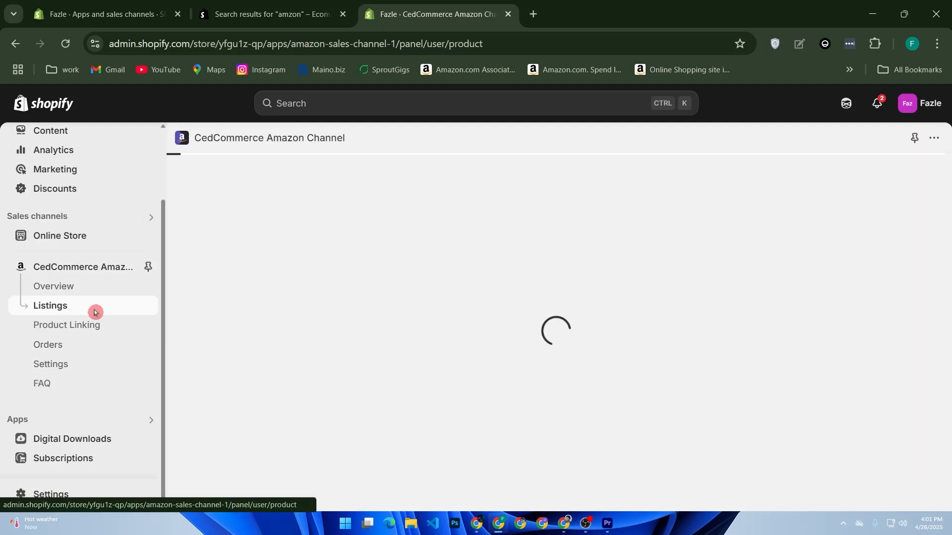